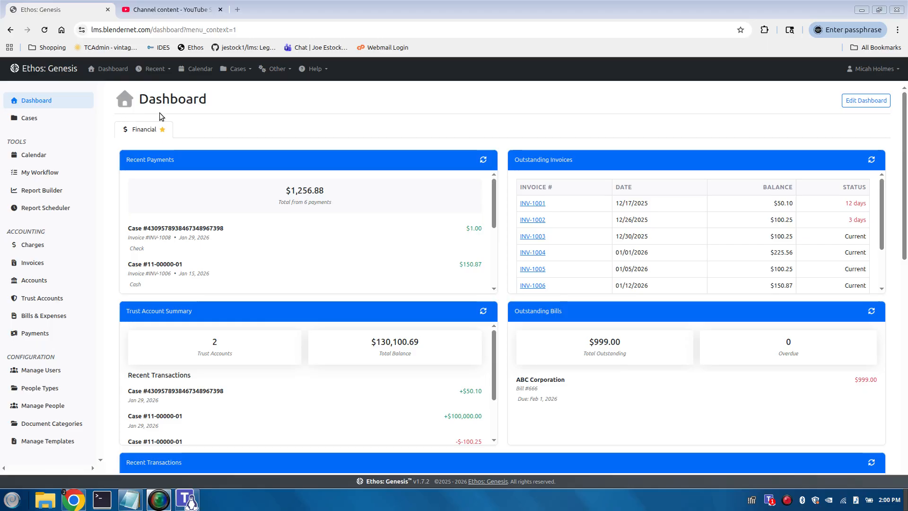
Step: Open the document templates list and start a new document template
click(276, 69)
mouse_move(285, 101)
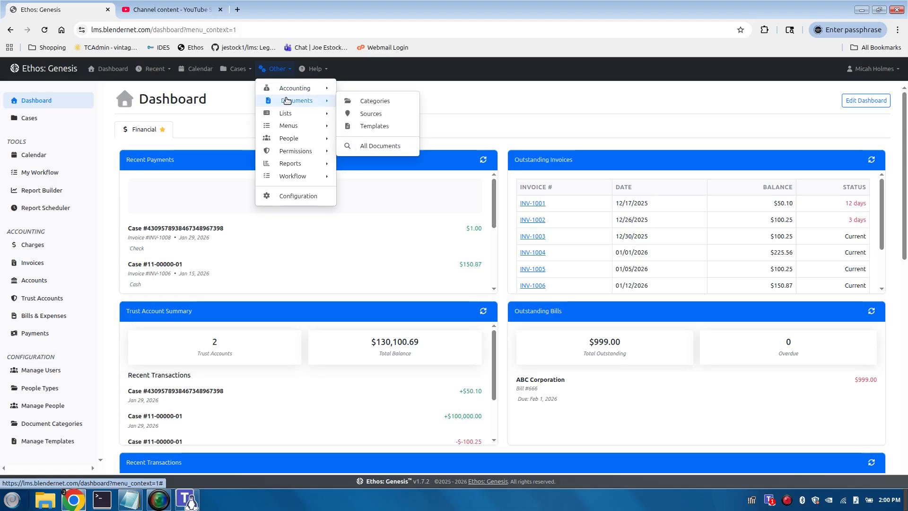
click(362, 125)
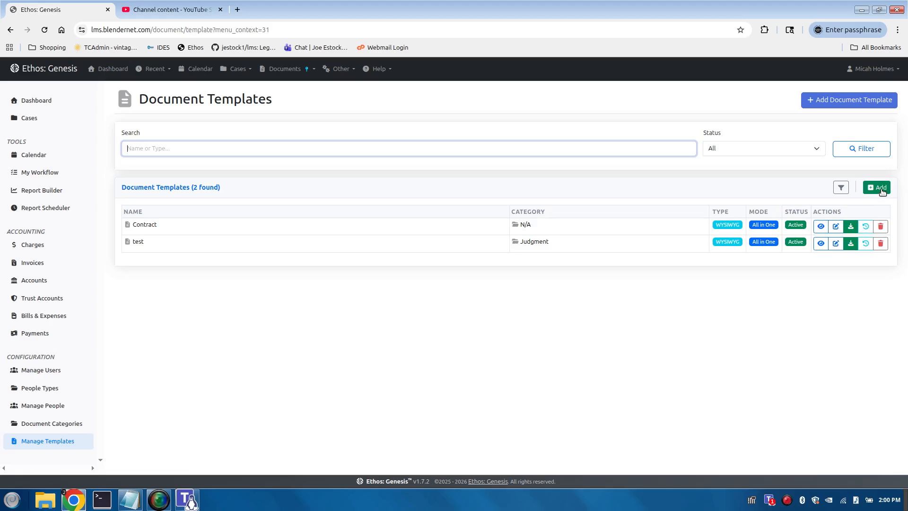
click(855, 101)
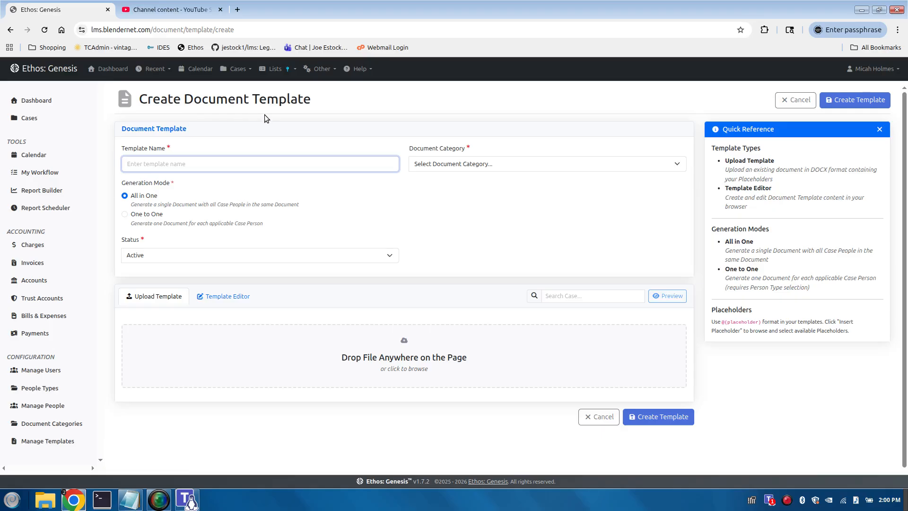
Step: Name the template New Document Template and set its document category to Answer Filing
text(Ne)
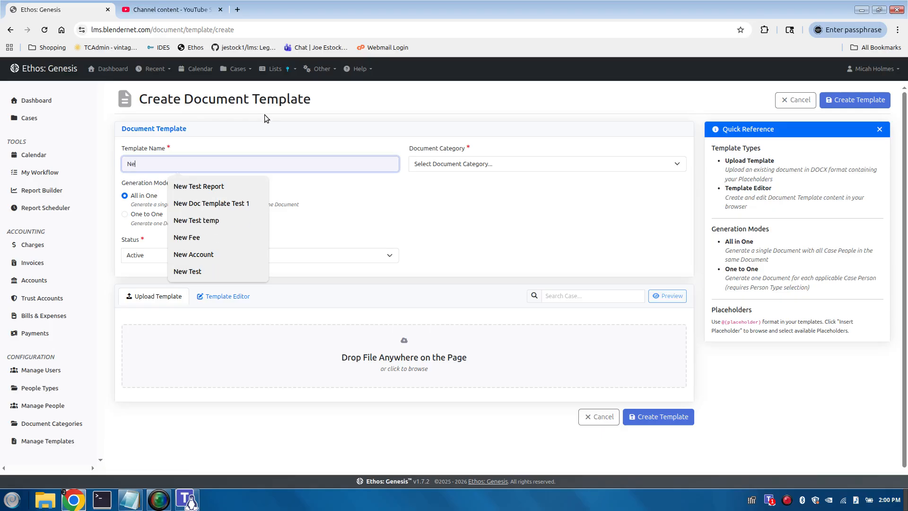
text(w document T)
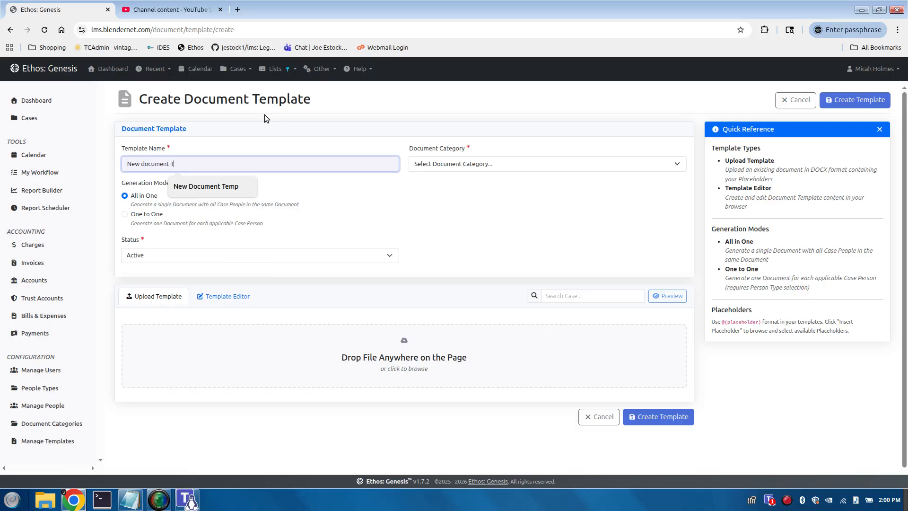
text(emplate)
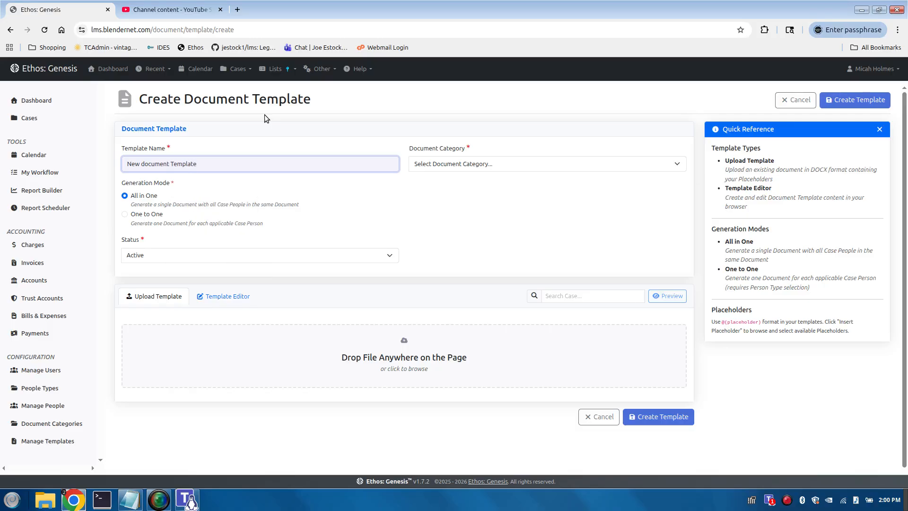
click(143, 164)
key(BackSpace)
text(D)
click(494, 196)
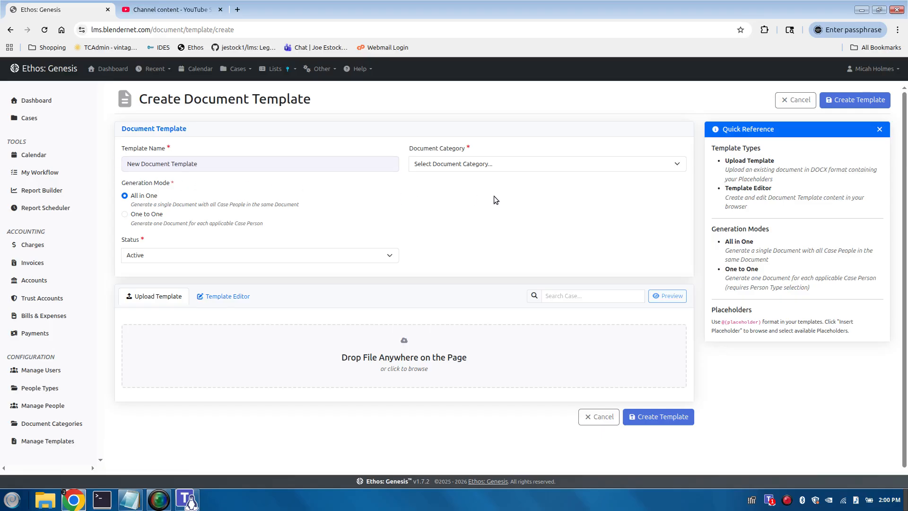
click(492, 166)
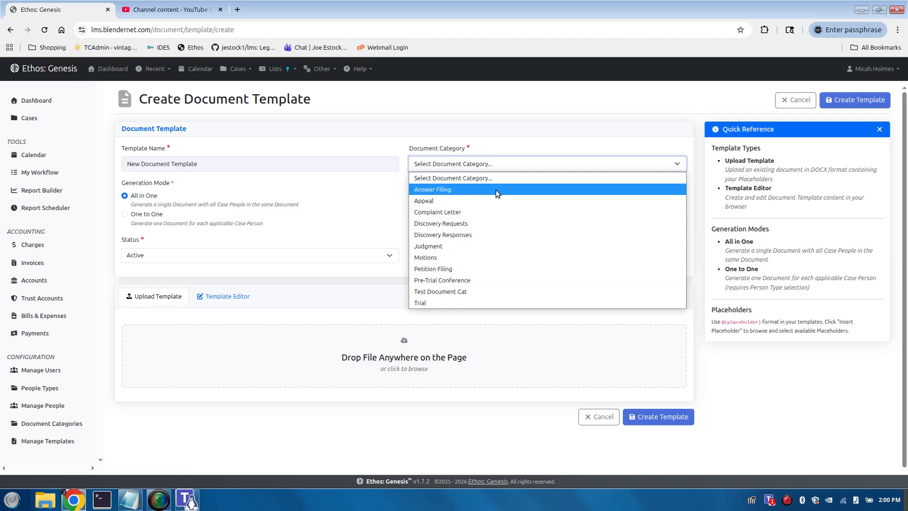
click(496, 189)
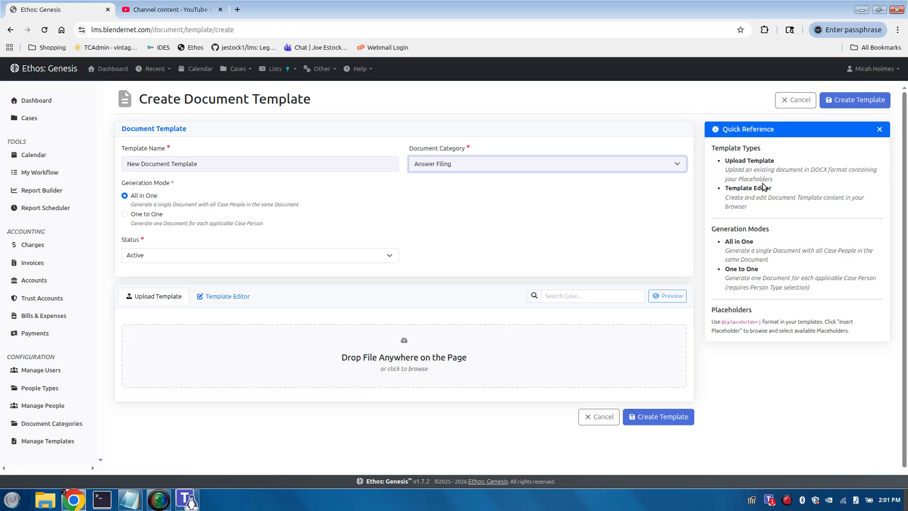
Step: In the template editor, write "Case Number:" followed by the bankruptcy court case number placeholder @{case.bk_case_number}
click(216, 296)
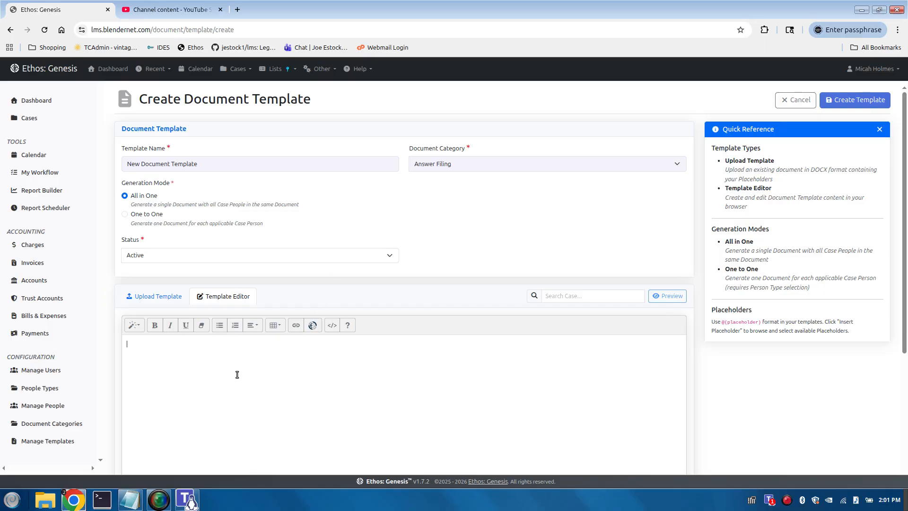
scroll(227, 370, down, 1)
scroll(236, 362, down, 1)
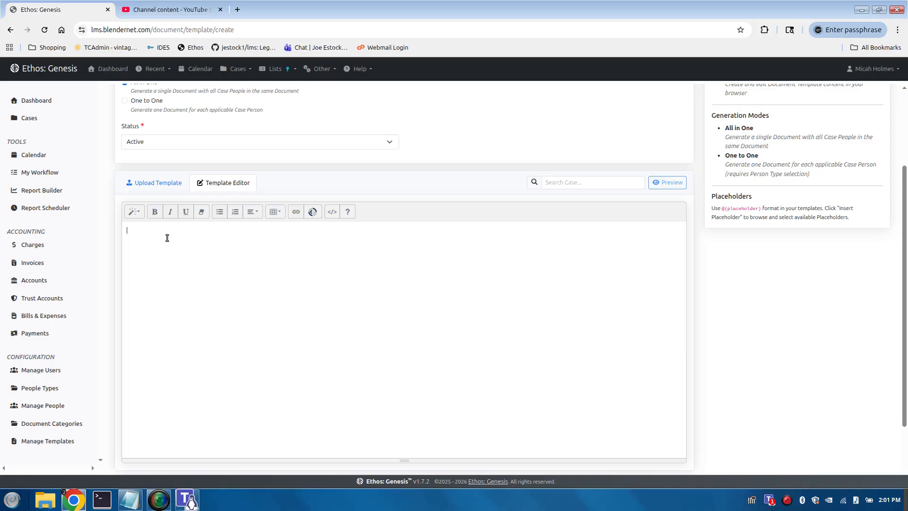
text(ase Number:)
click(313, 213)
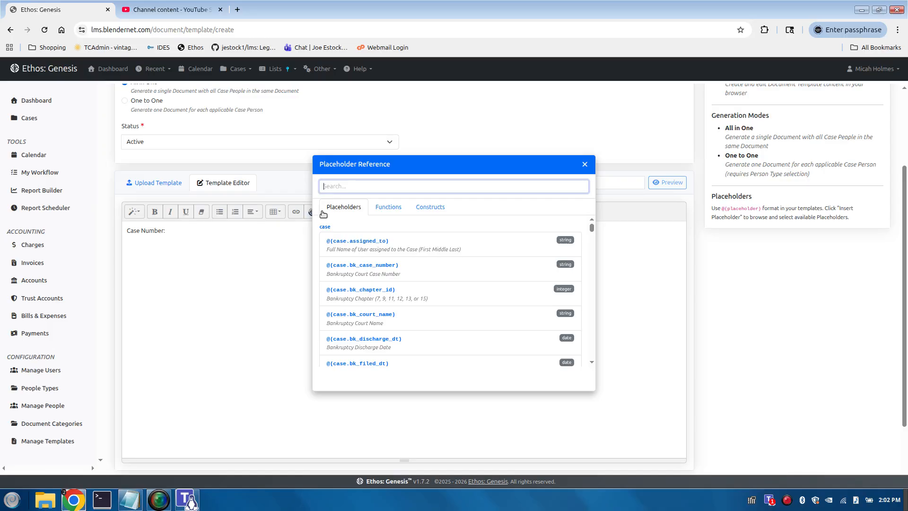
click(381, 268)
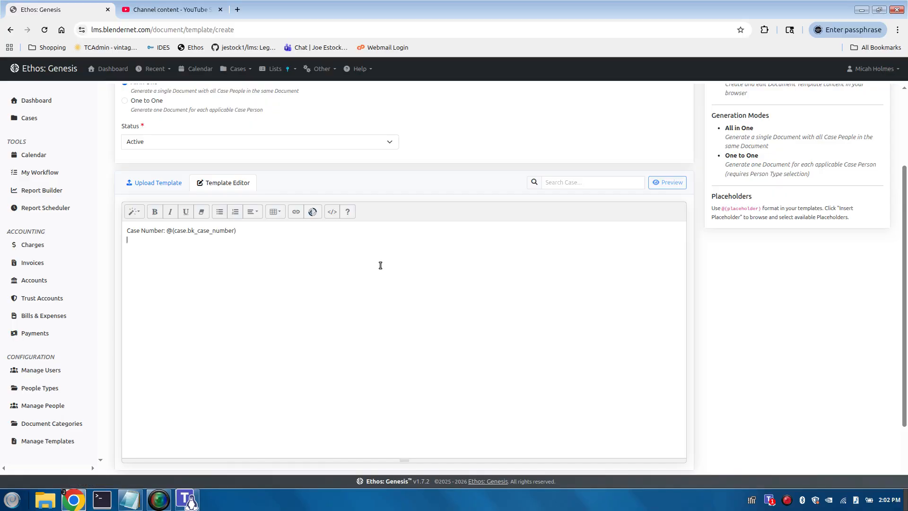
Step: Add a second line reading "Name:" below the case number line
text(name:)
key(BackSpace)
key(BackSpace)
key(BackSpace)
key(BackSpace)
key(BackSpace)
text(Name:)
drag(263, 237, 117, 231)
click(203, 243)
Step: Look through the available case placeholders and functions in the placeholder reference
click(313, 212)
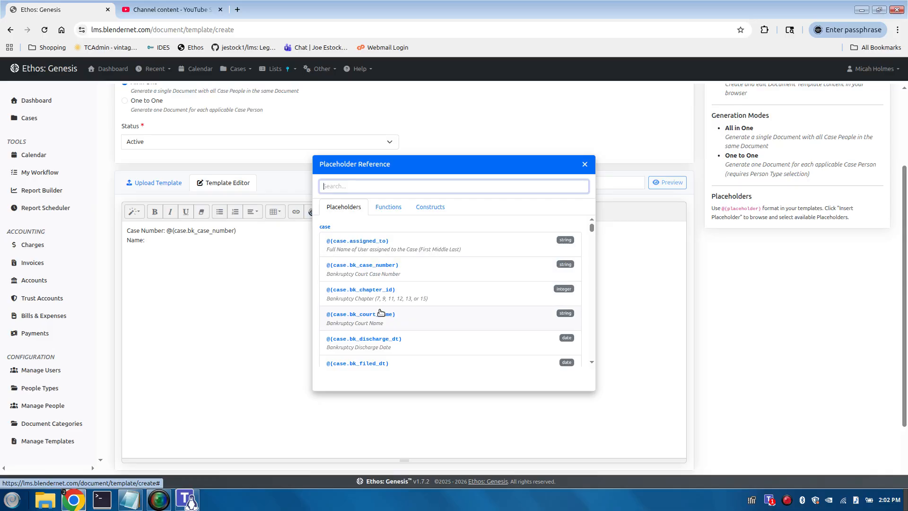
scroll(382, 314, down, 5)
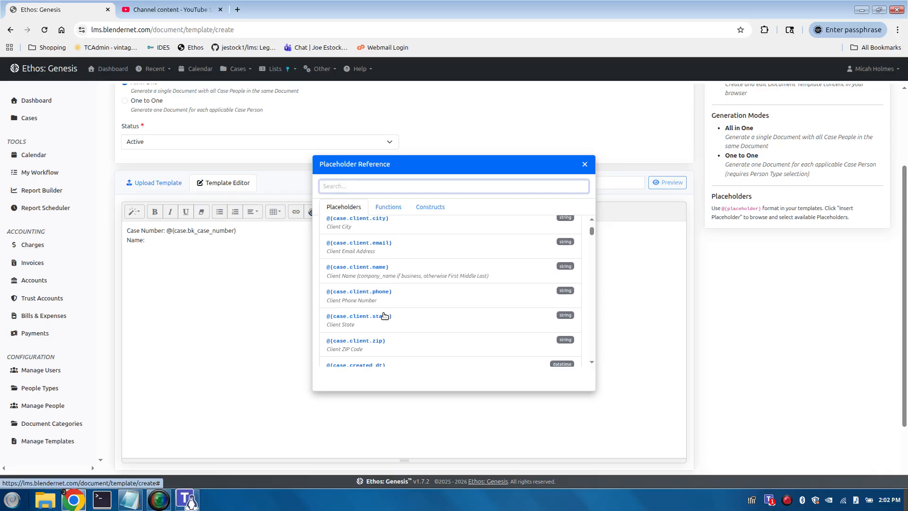
scroll(384, 316, down, 6)
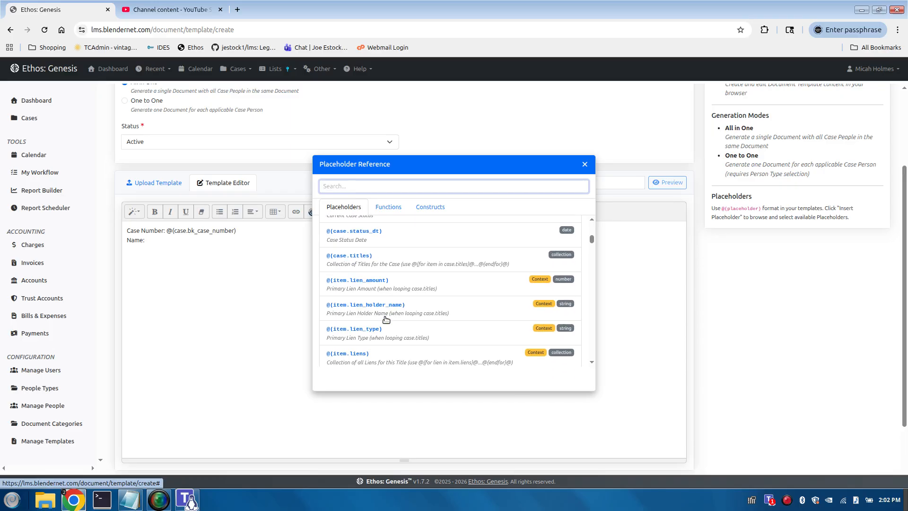
scroll(385, 320, up, 5)
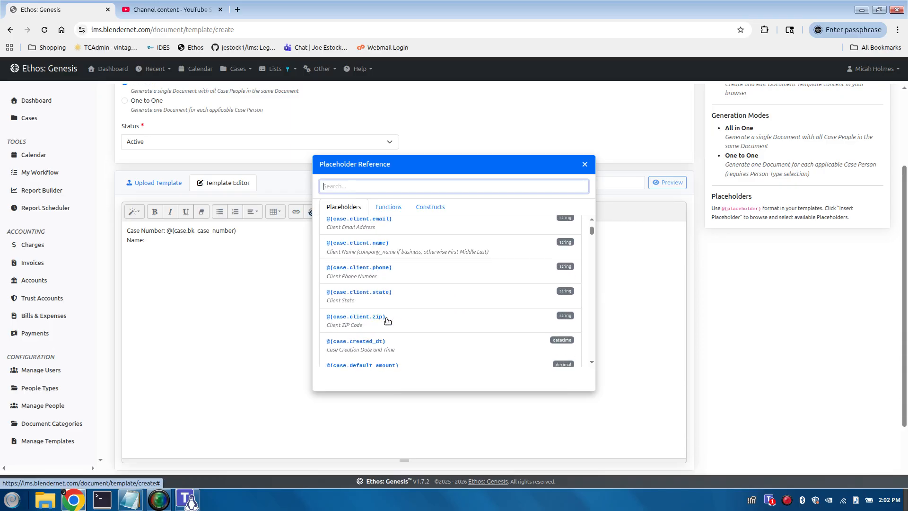
scroll(387, 320, up, 6)
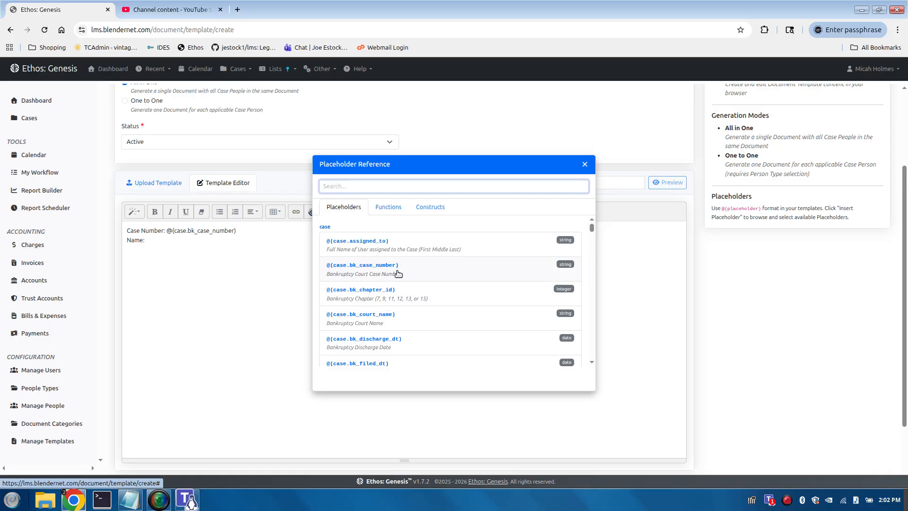
click(388, 211)
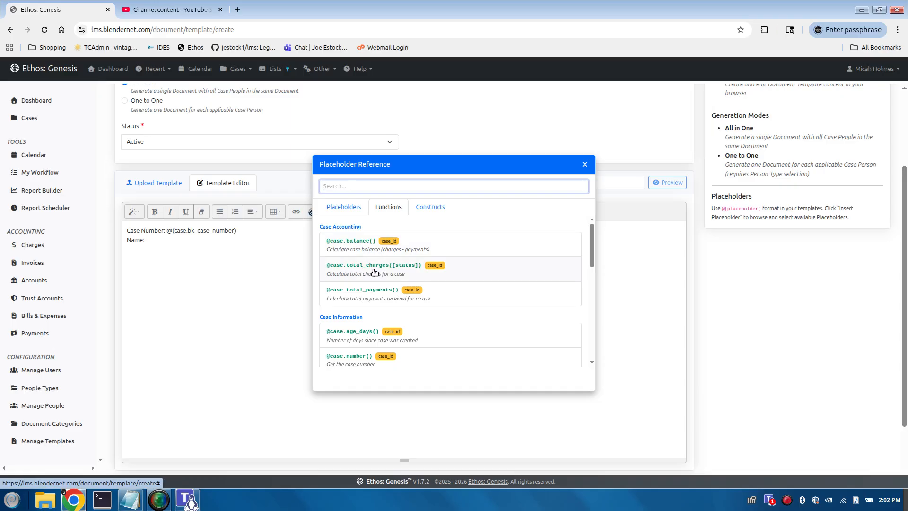
scroll(358, 256, down, 1)
scroll(359, 258, down, 1)
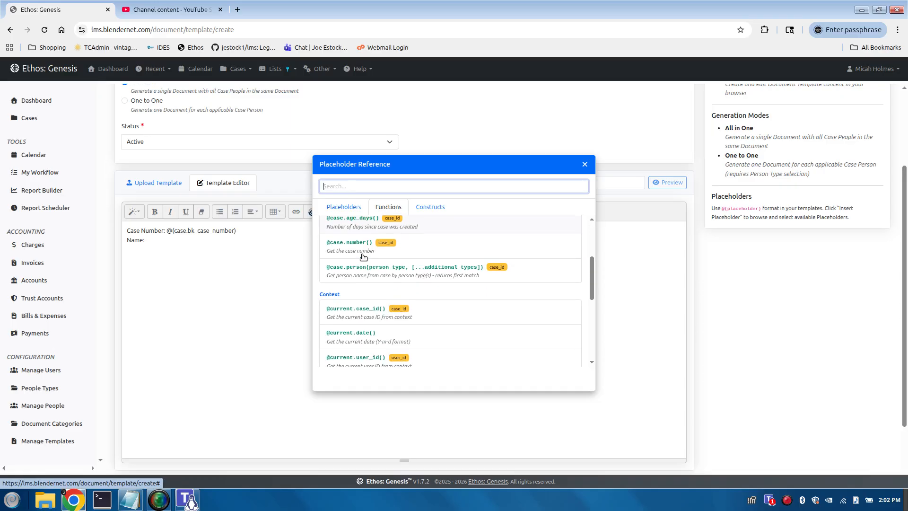
scroll(362, 261, down, 1)
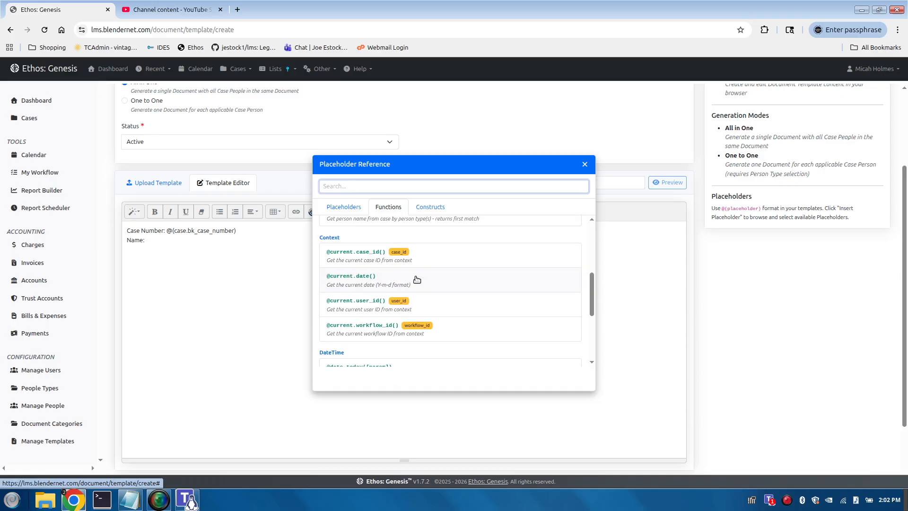
scroll(417, 279, down, 2)
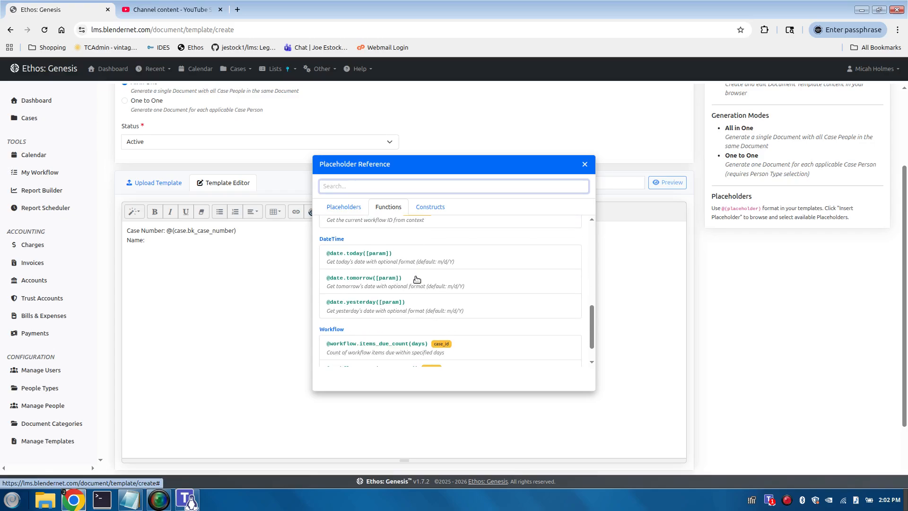
scroll(406, 284, down, 1)
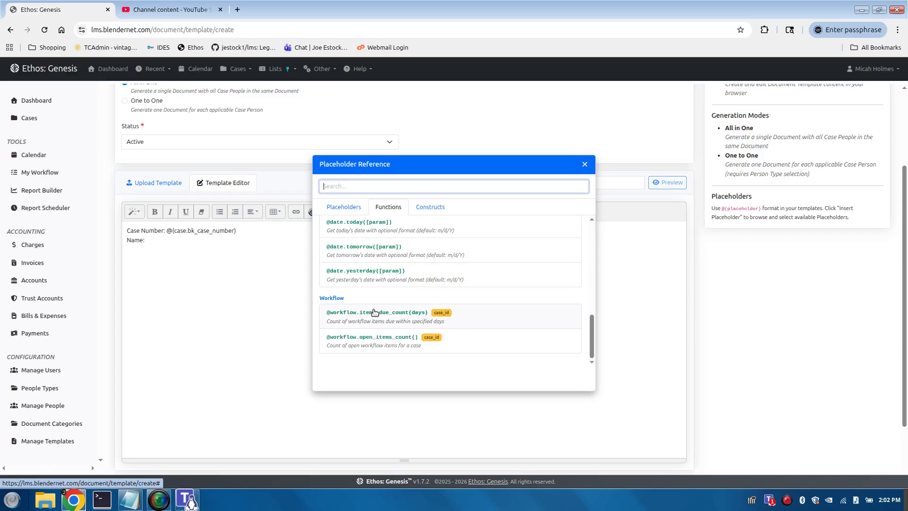
scroll(409, 315, up, 5)
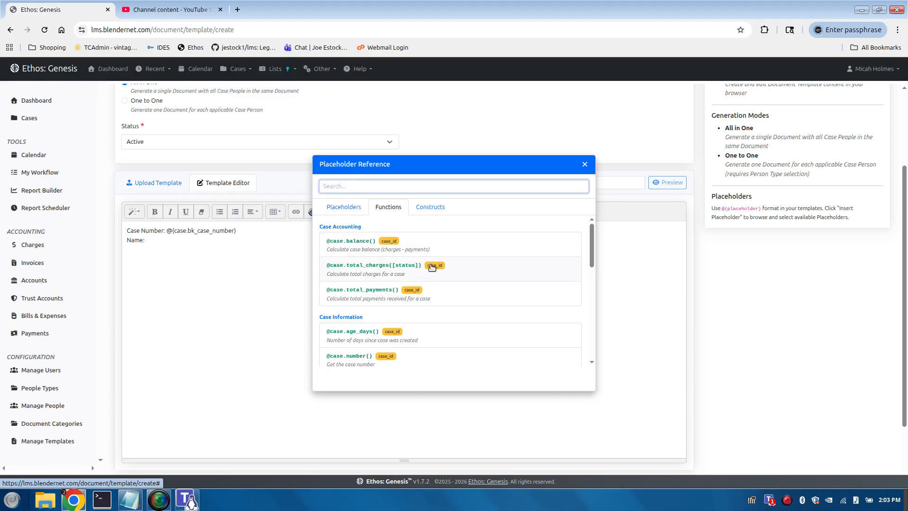
Step: Review the constructs in the placeholder reference, from conditionals and loops to operators and loop variables, and close the reference
click(439, 213)
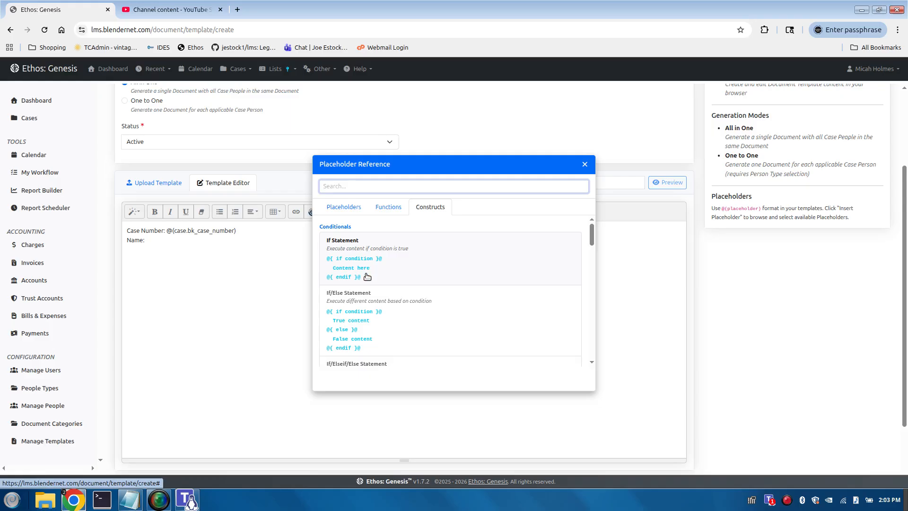
scroll(404, 286, down, 3)
scroll(406, 289, down, 3)
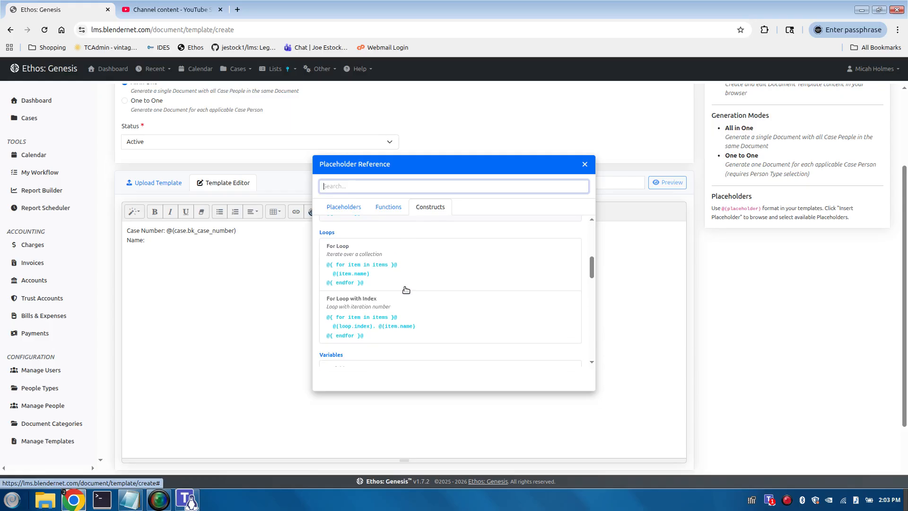
scroll(419, 311, down, 2)
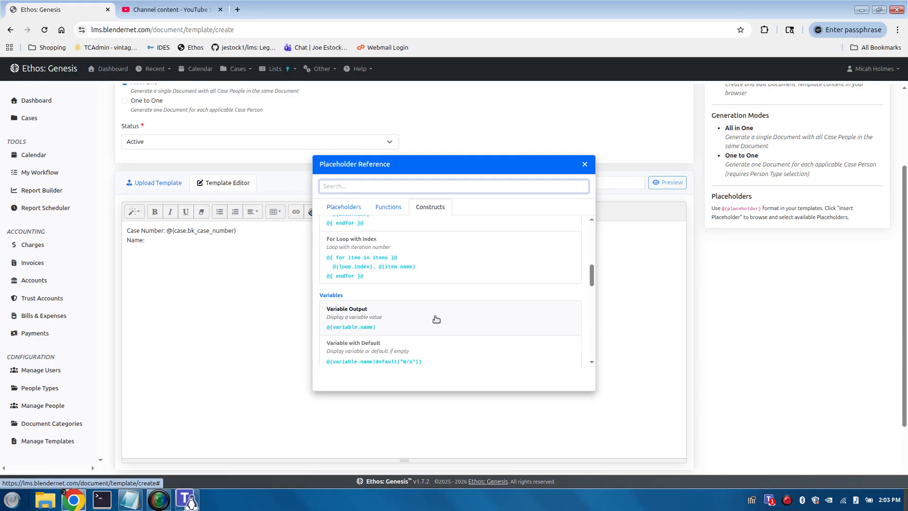
scroll(365, 314, down, 3)
scroll(425, 307, down, 2)
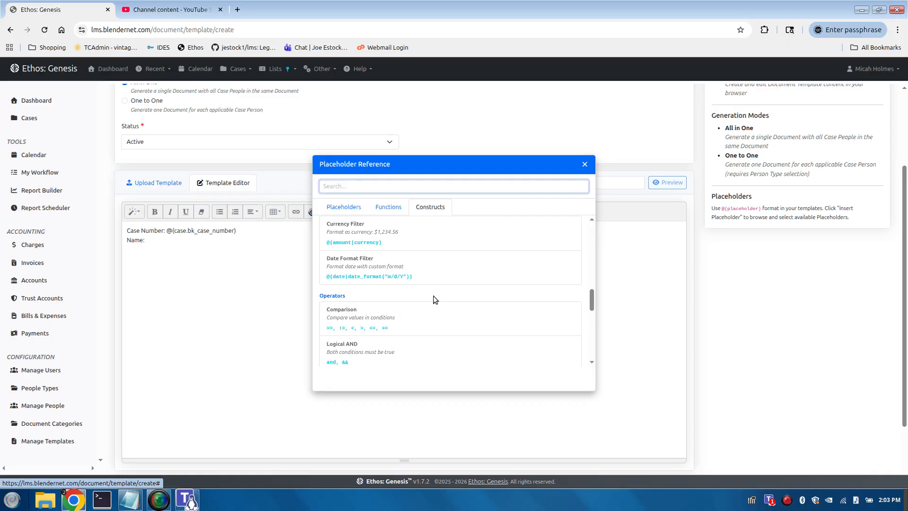
scroll(466, 340, down, 3)
scroll(398, 255, up, 1)
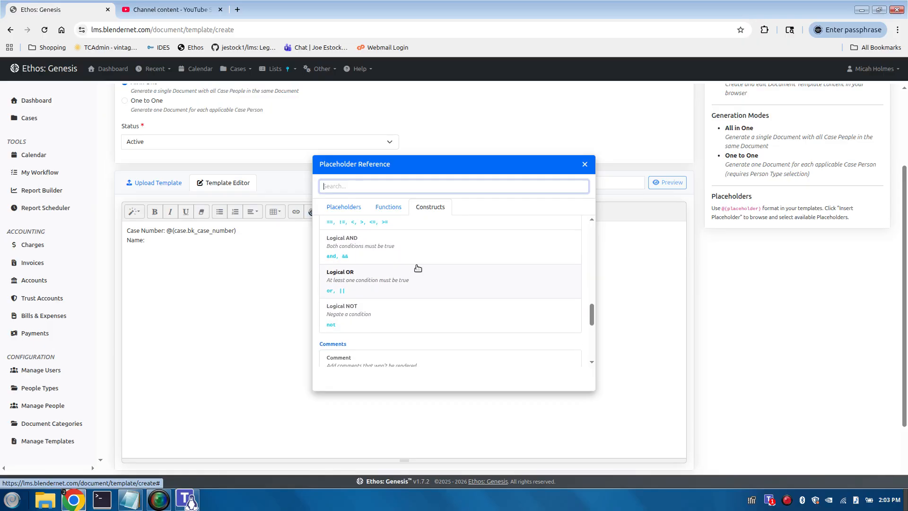
scroll(475, 310, down, 3)
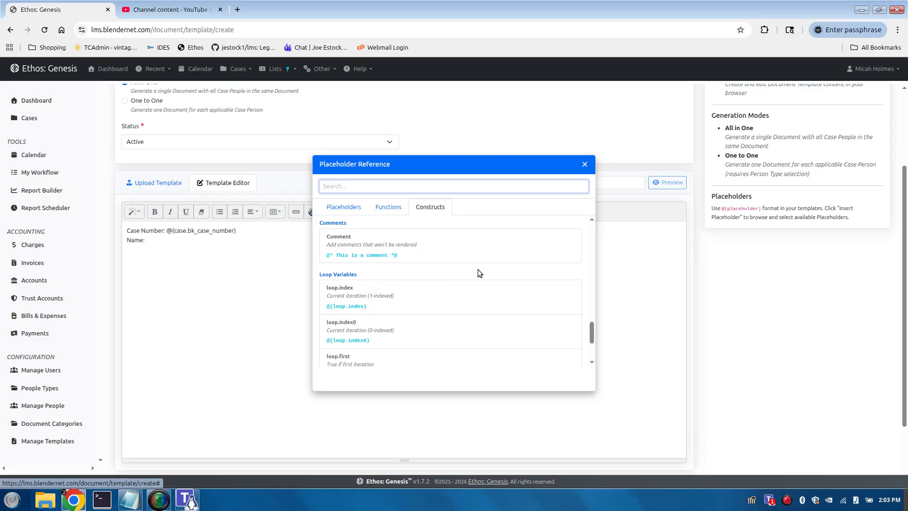
scroll(405, 333, down, 2)
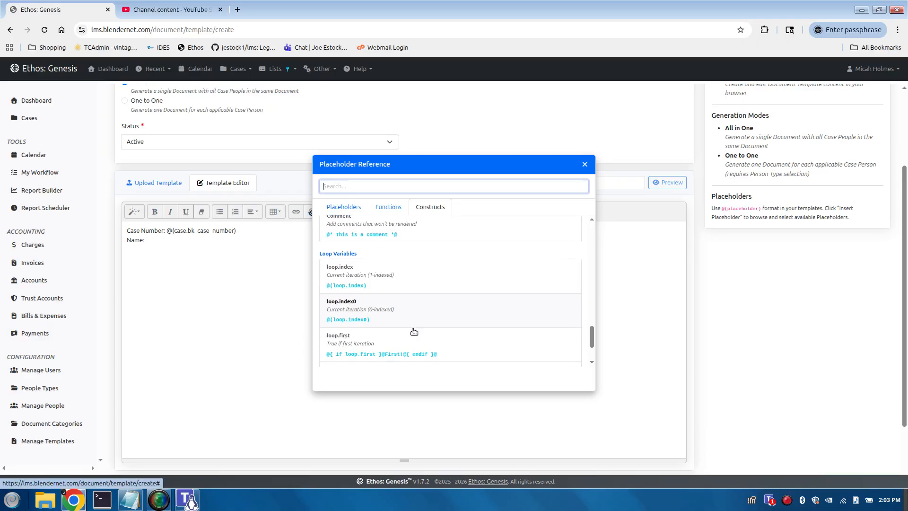
scroll(471, 347, up, 3)
scroll(472, 347, up, 10)
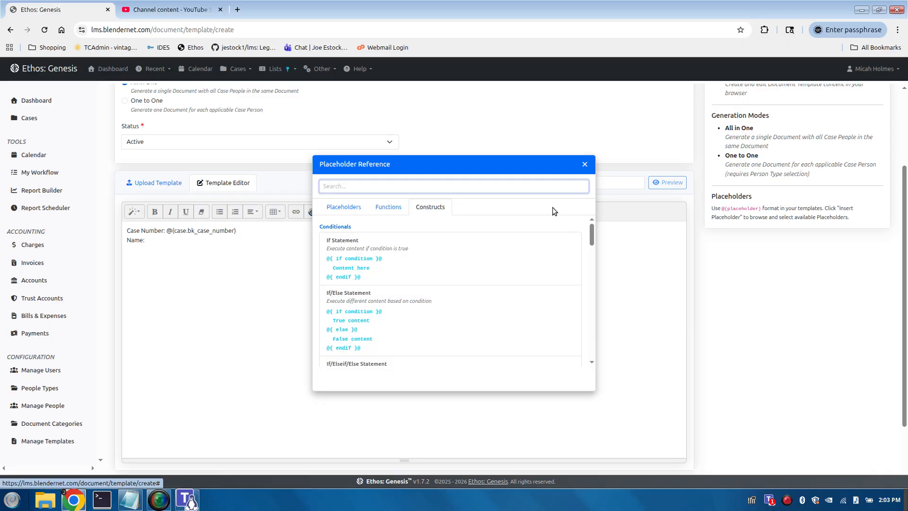
click(584, 164)
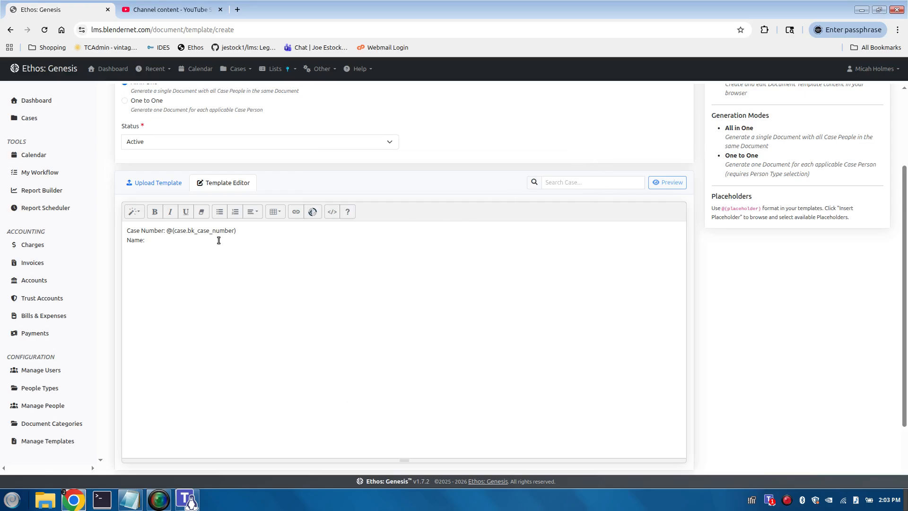
Step: Insert the bankruptcy court name placeholder @{case.bk_court_name} into the template text
click(313, 213)
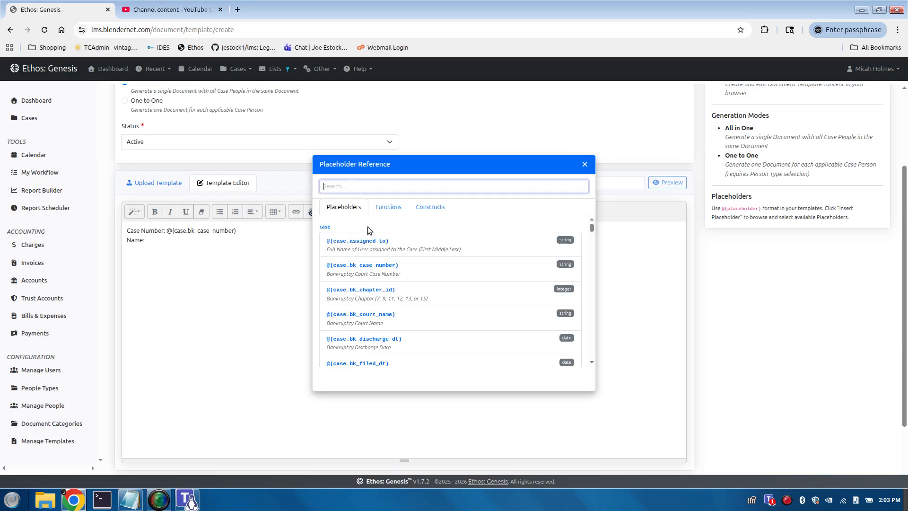
click(391, 319)
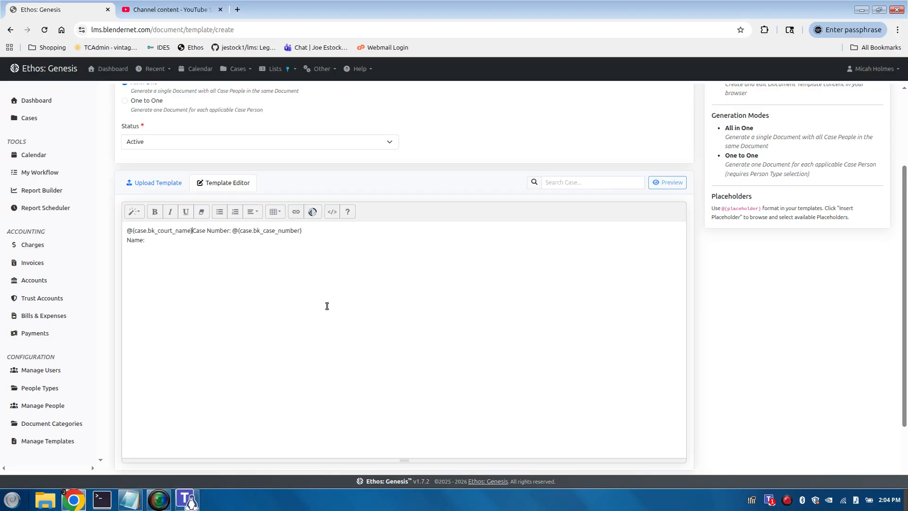
Step: Undo the misplaced court name placeholder and insert @{case.bk_court_name} after "Name:" on the second line
key(ctrl+a)
key(ctrl+z)
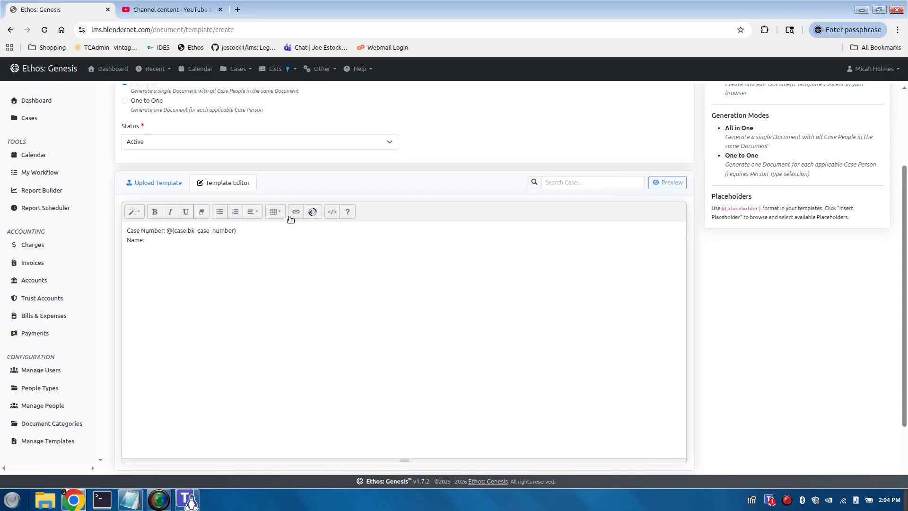
click(312, 211)
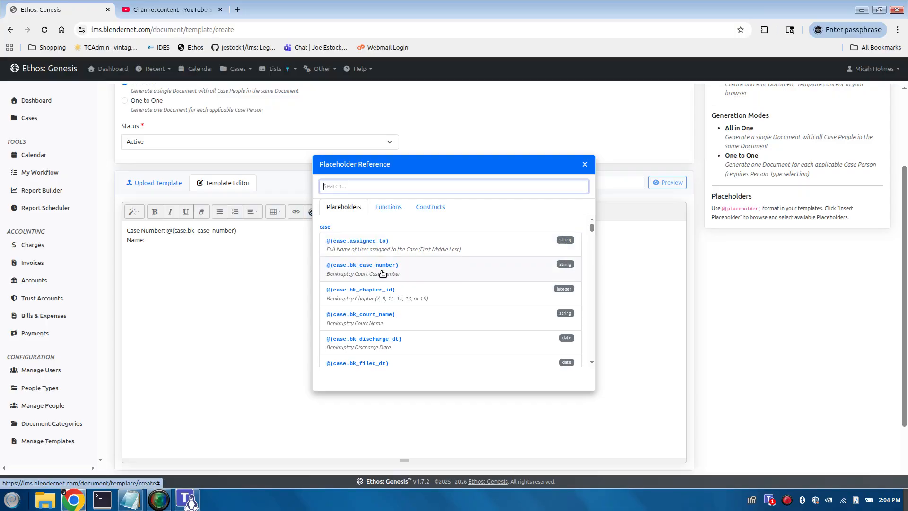
click(378, 319)
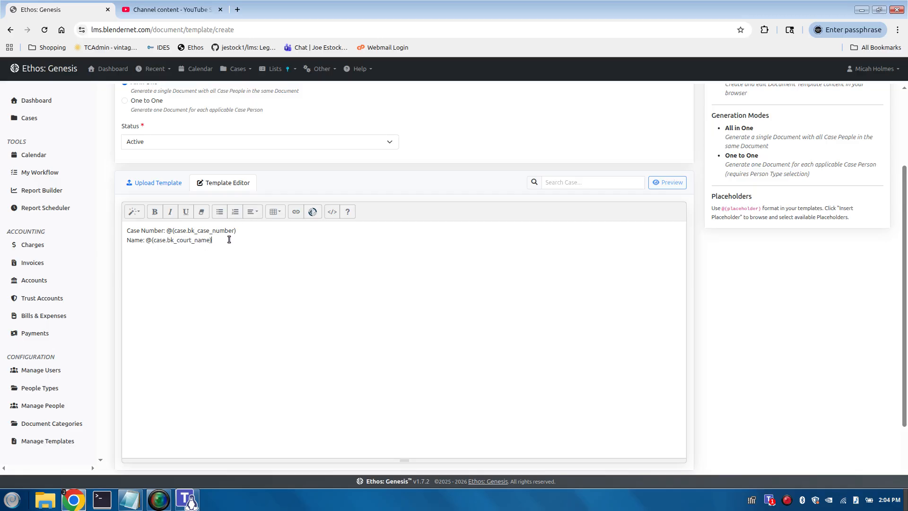
Step: Examine the template's HTML source, highlighting the paragraph markup and the court name placeholder, and return to the formatted view
click(332, 216)
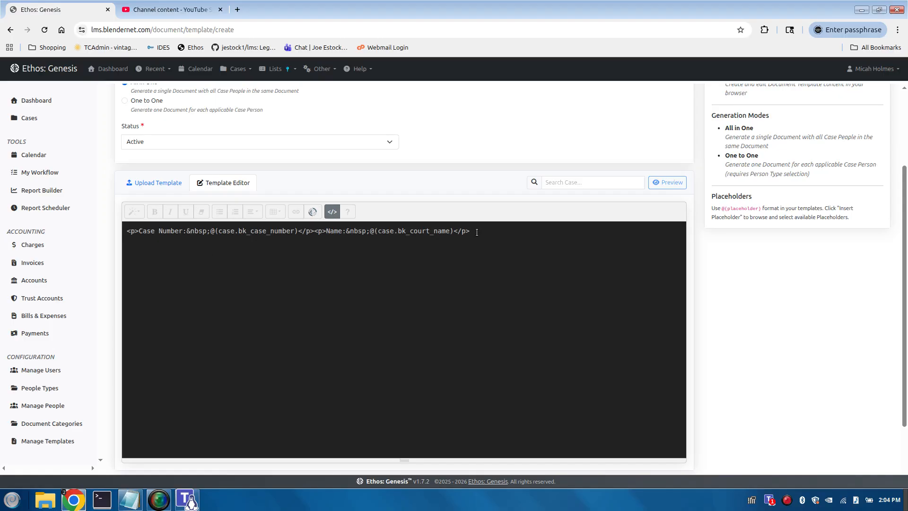
drag(478, 230, 114, 234)
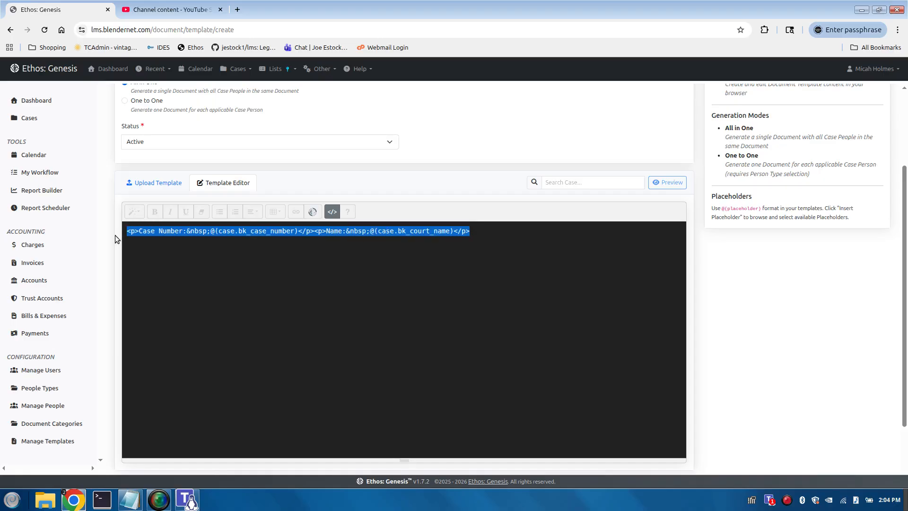
click(283, 262)
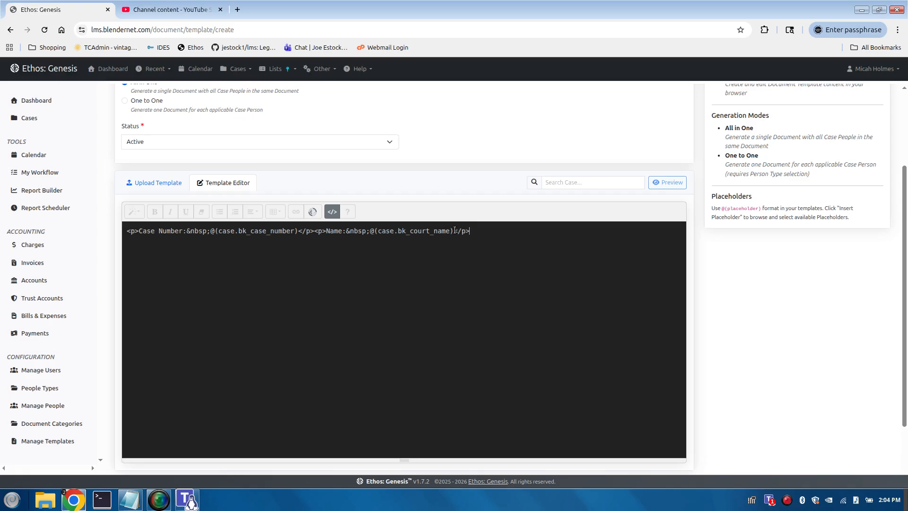
drag(455, 231, 372, 233)
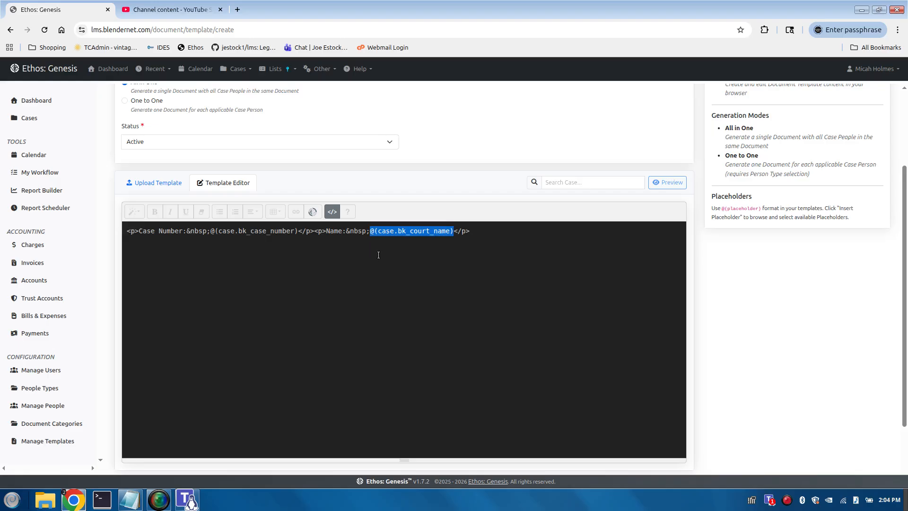
click(391, 245)
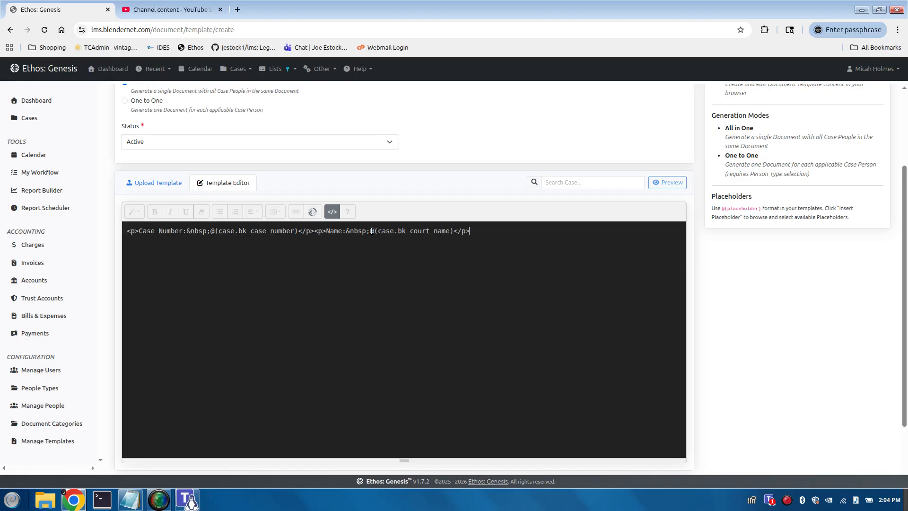
drag(371, 231, 455, 233)
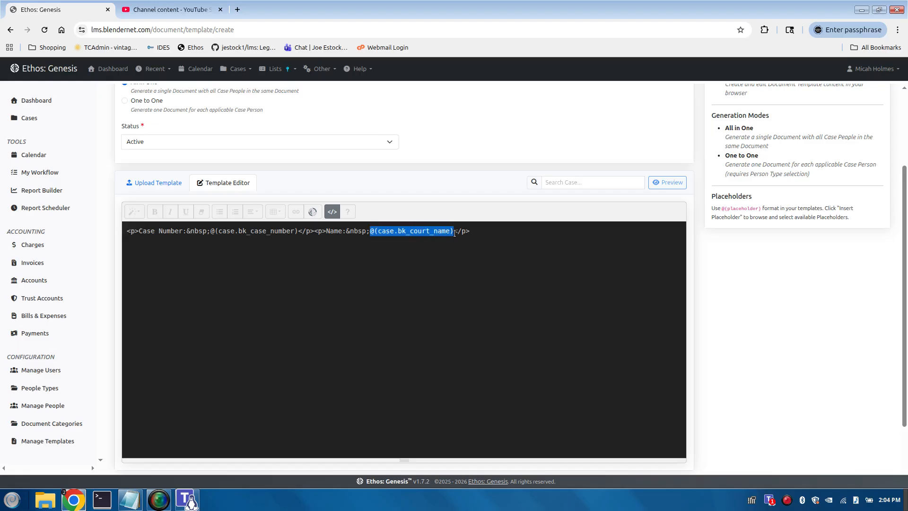
click(480, 233)
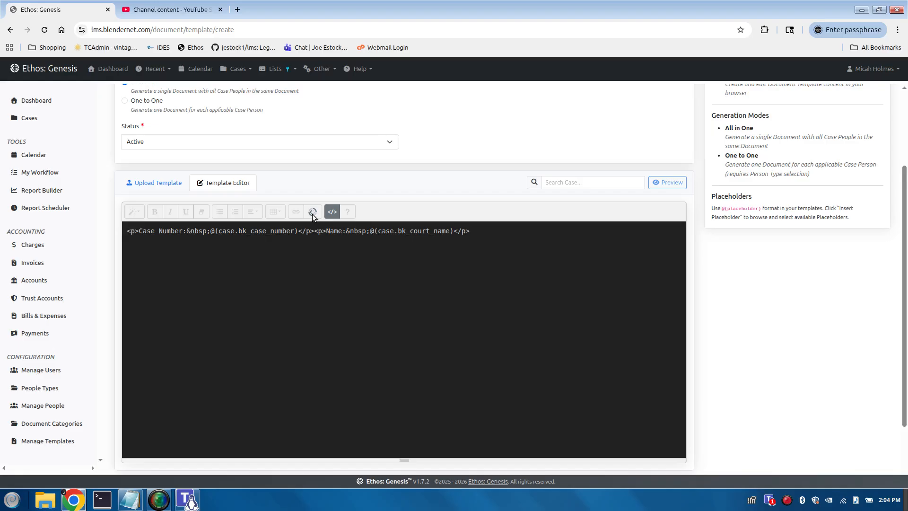
click(330, 211)
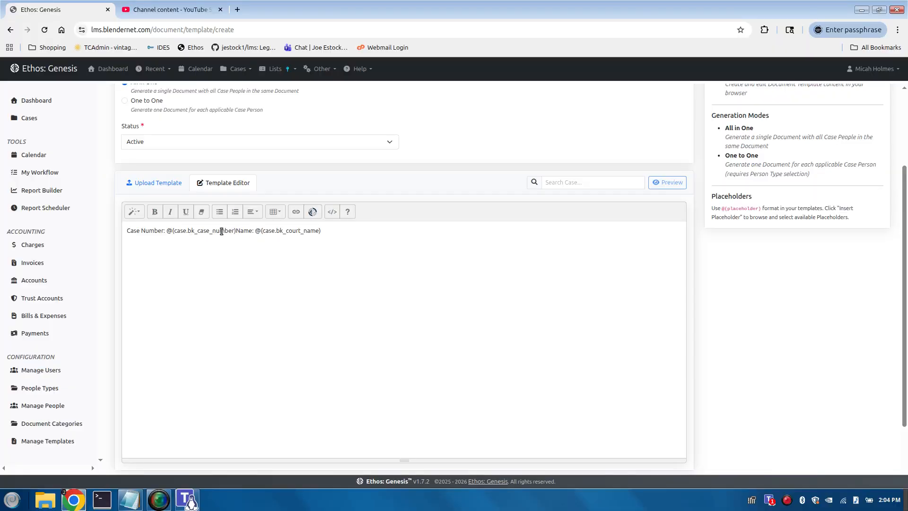
Step: Break the text after the case number placeholder so that "Name:" starts on its own line
click(236, 231)
key(Return)
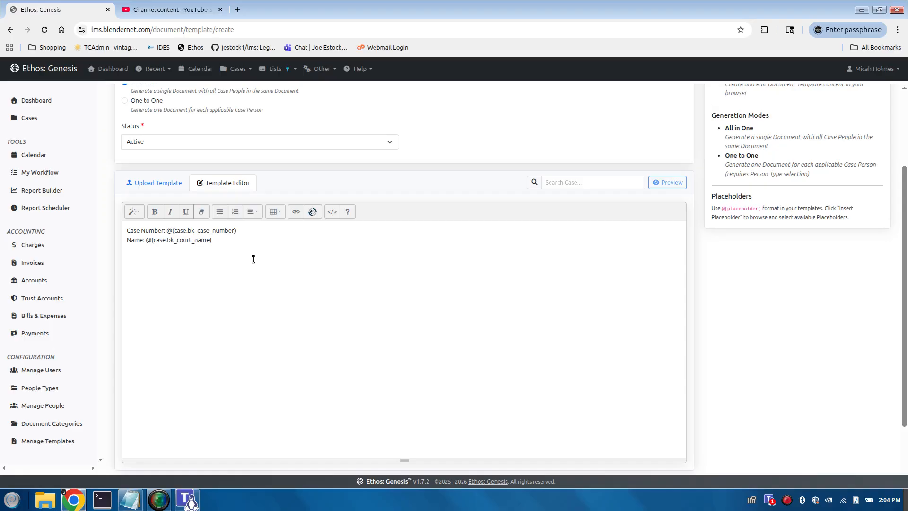
Step: Check the available paragraph and header styles without applying one, and create the template
click(134, 213)
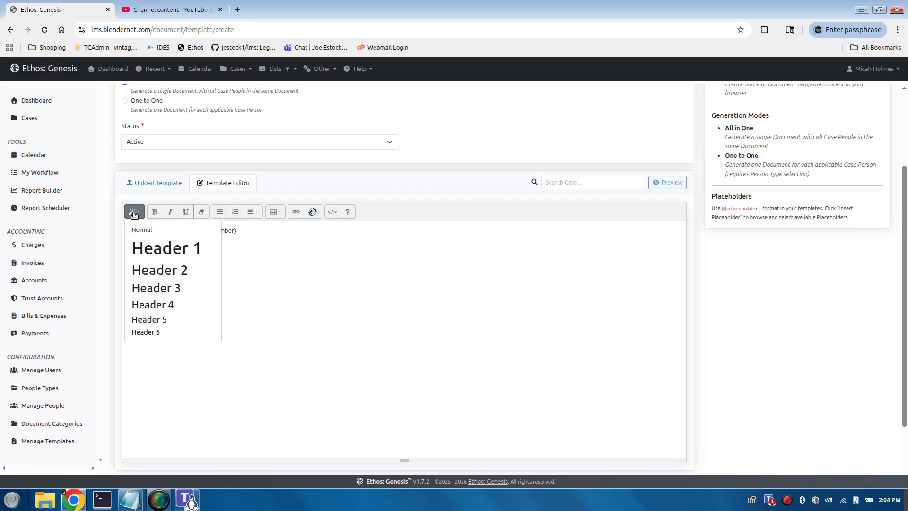
click(135, 213)
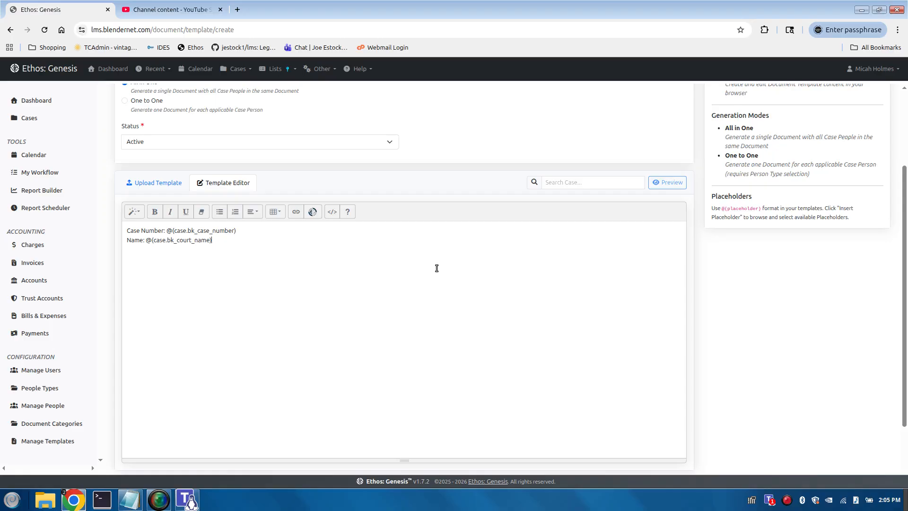
scroll(440, 268, down, 2)
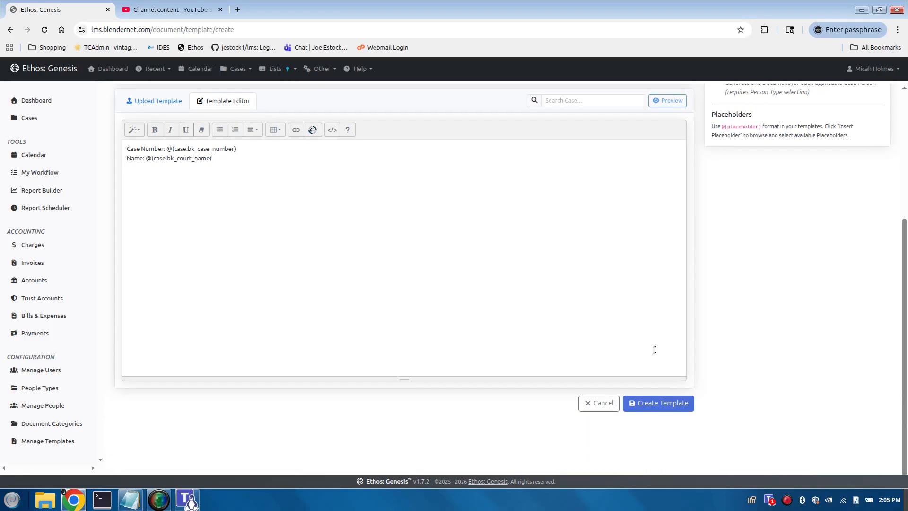
click(668, 405)
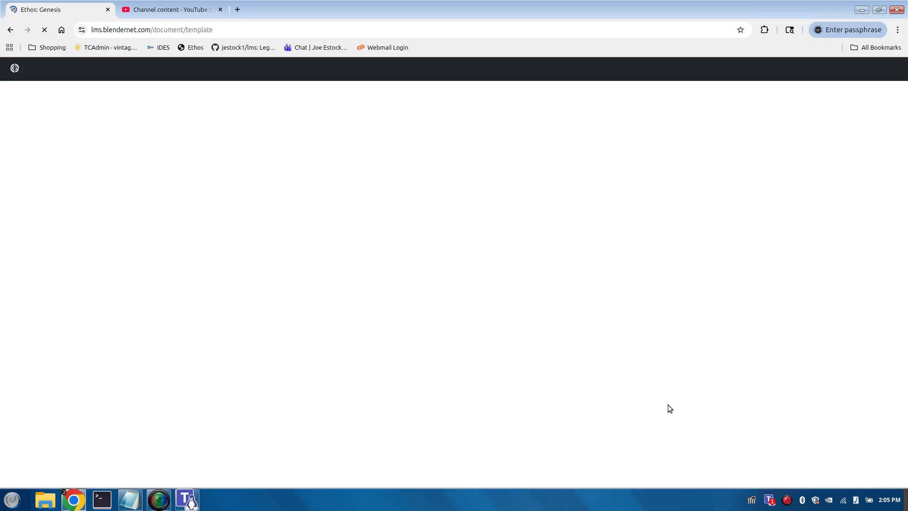